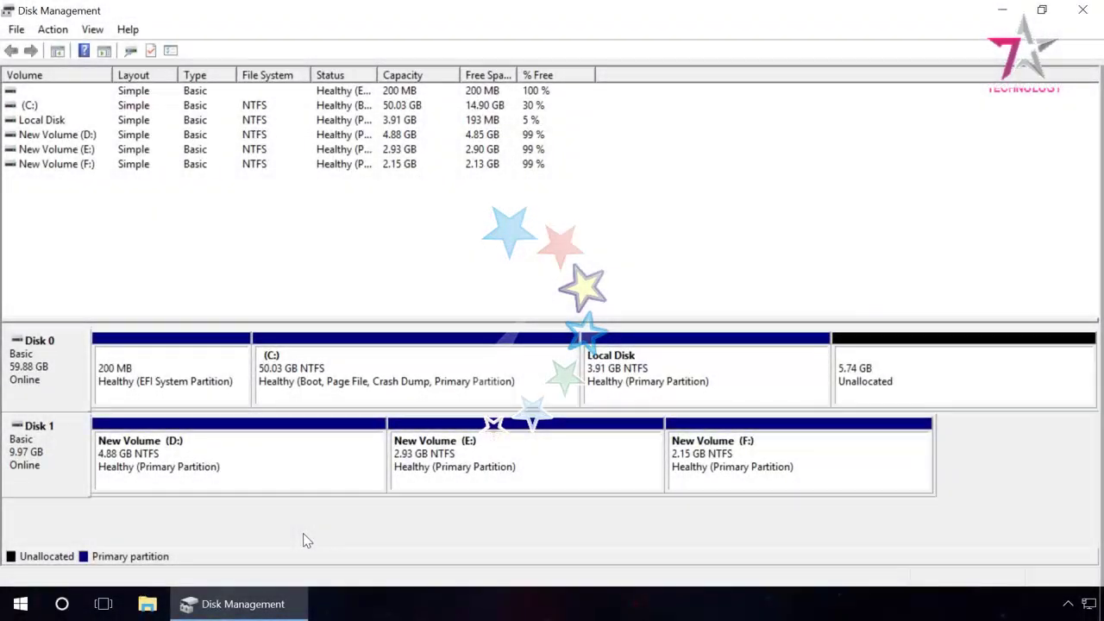
Delete New Volume D:, E: and F: on Disk 1, confirming each deletion.
right_click(291, 460)
click(348, 392)
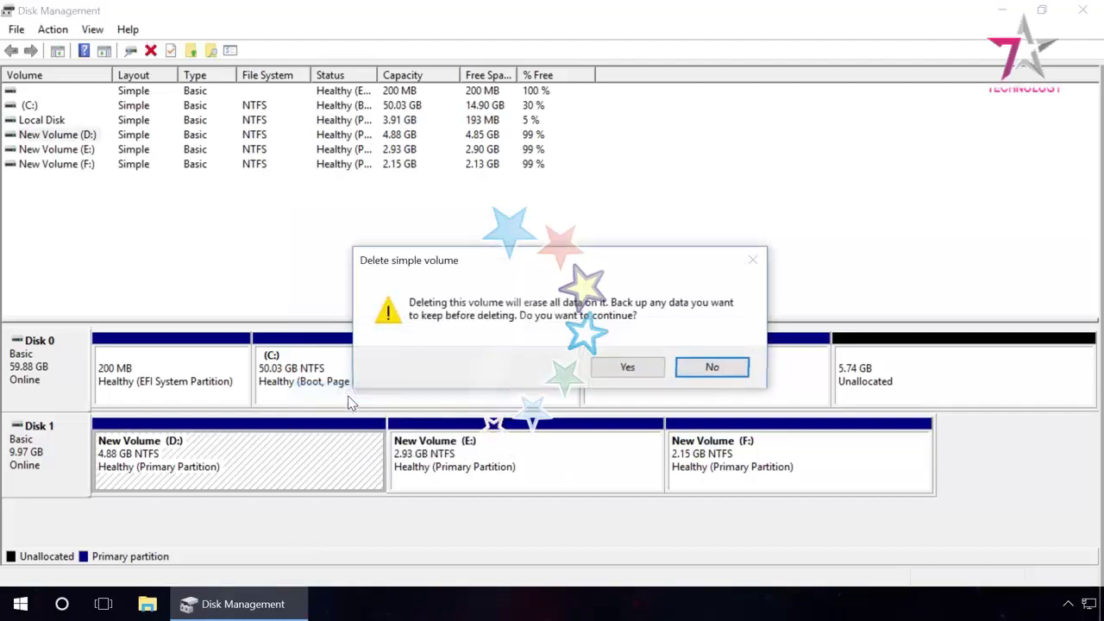
click(609, 369)
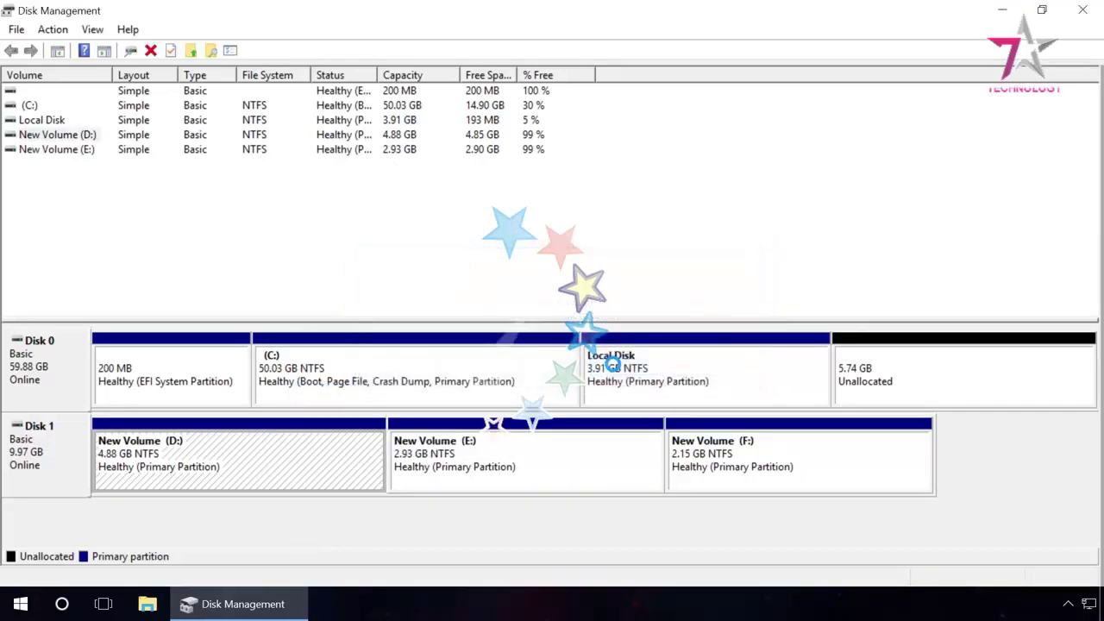
right_click(532, 447)
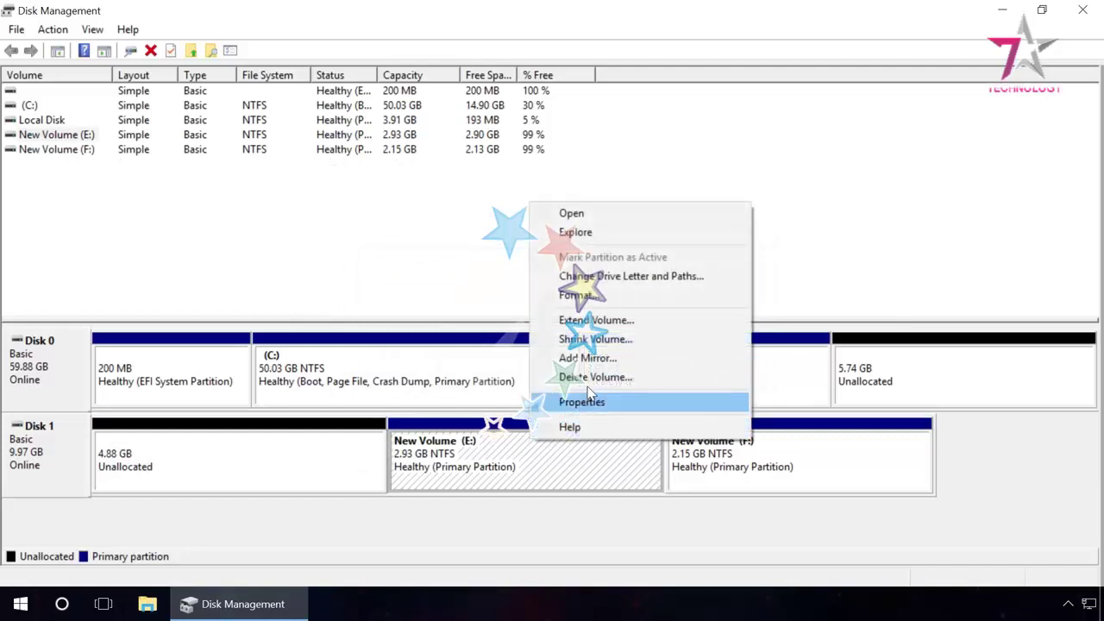
click(621, 374)
click(623, 367)
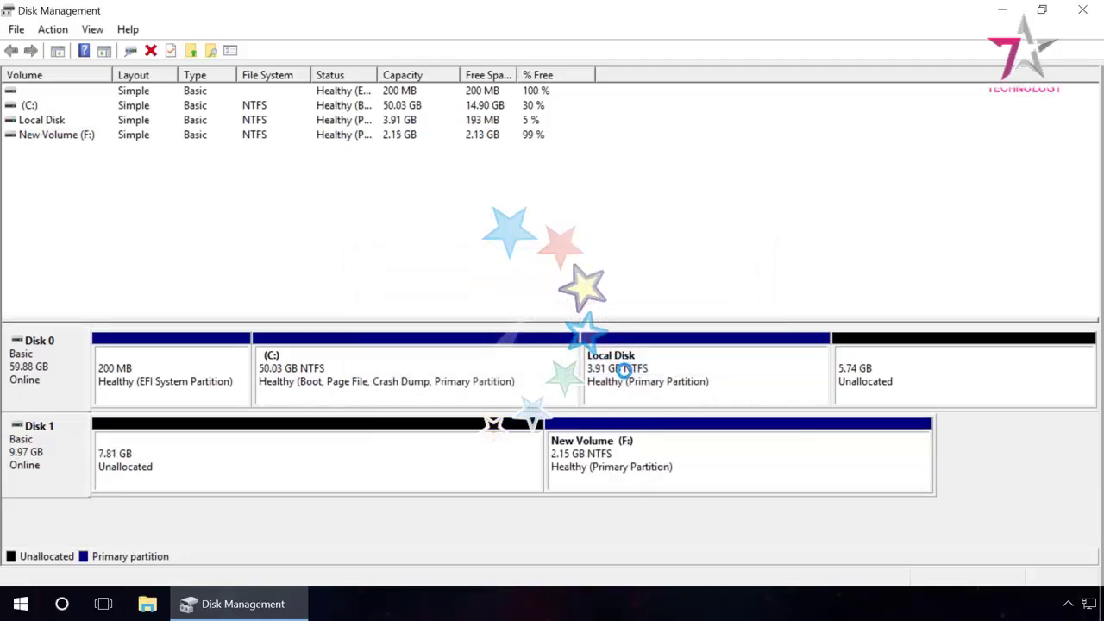
right_click(626, 450)
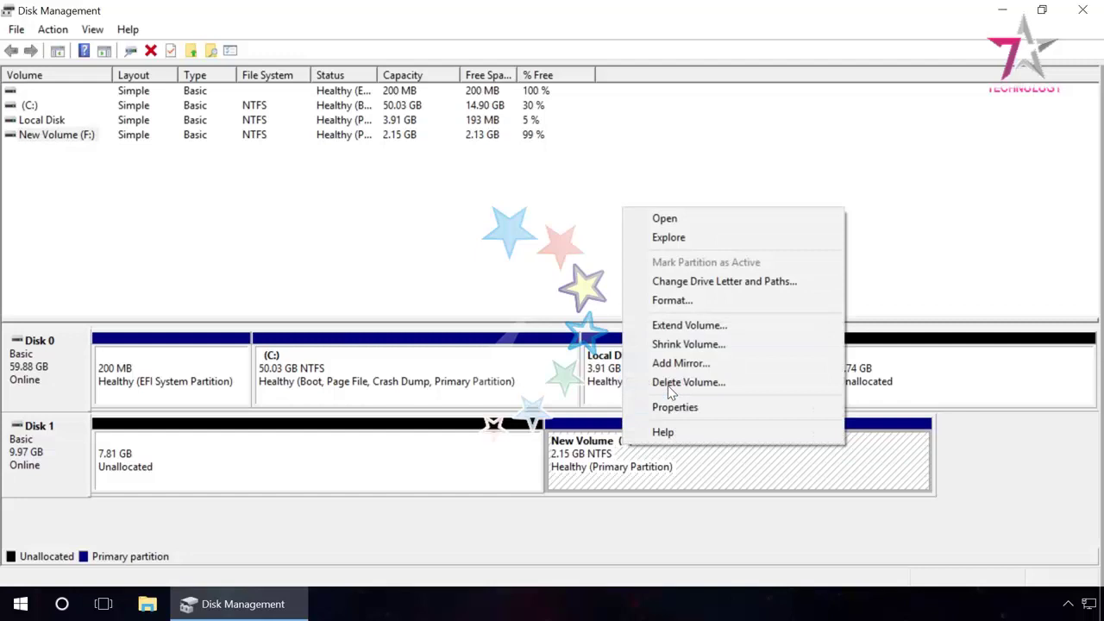
click(668, 382)
click(627, 367)
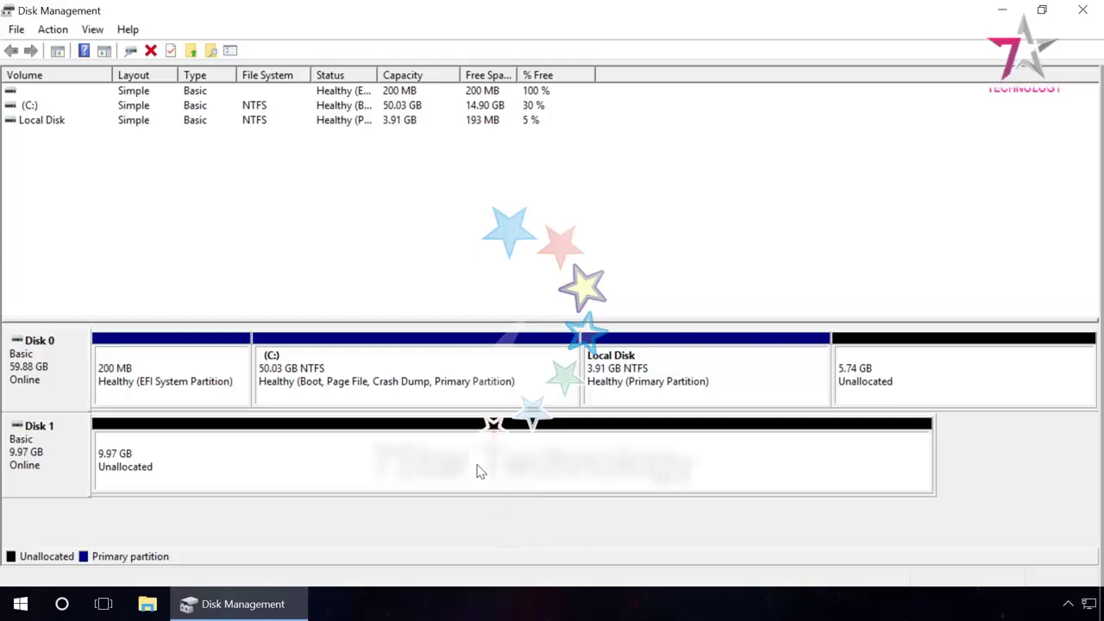
Create one simple volume spanning Disk 1's unallocated space with default size and NTFS format.
right_click(476, 464)
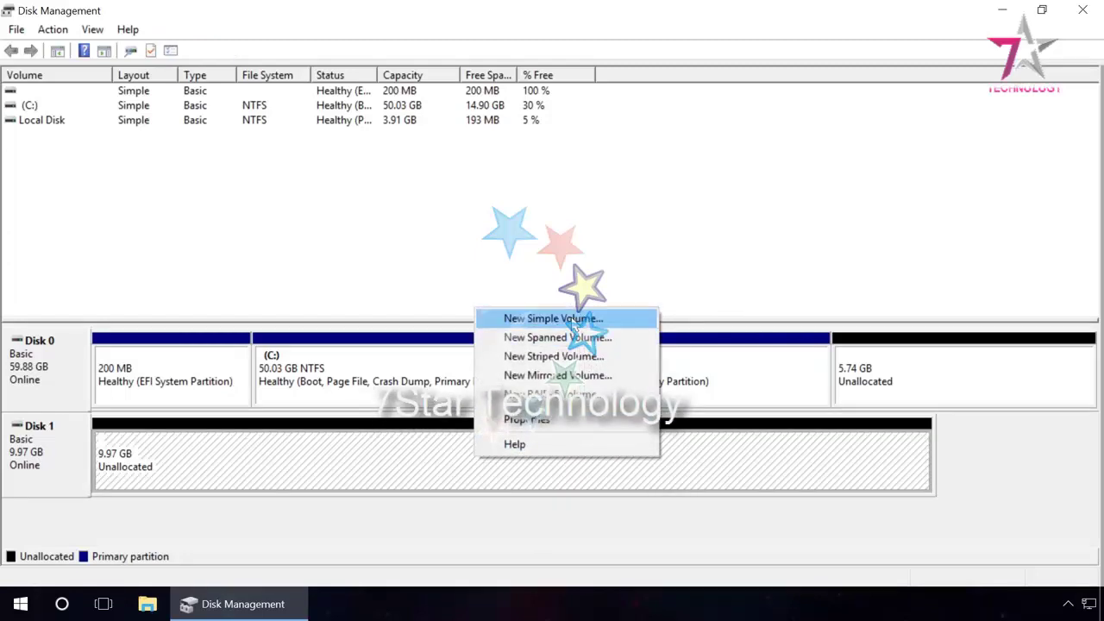
click(552, 318)
click(335, 401)
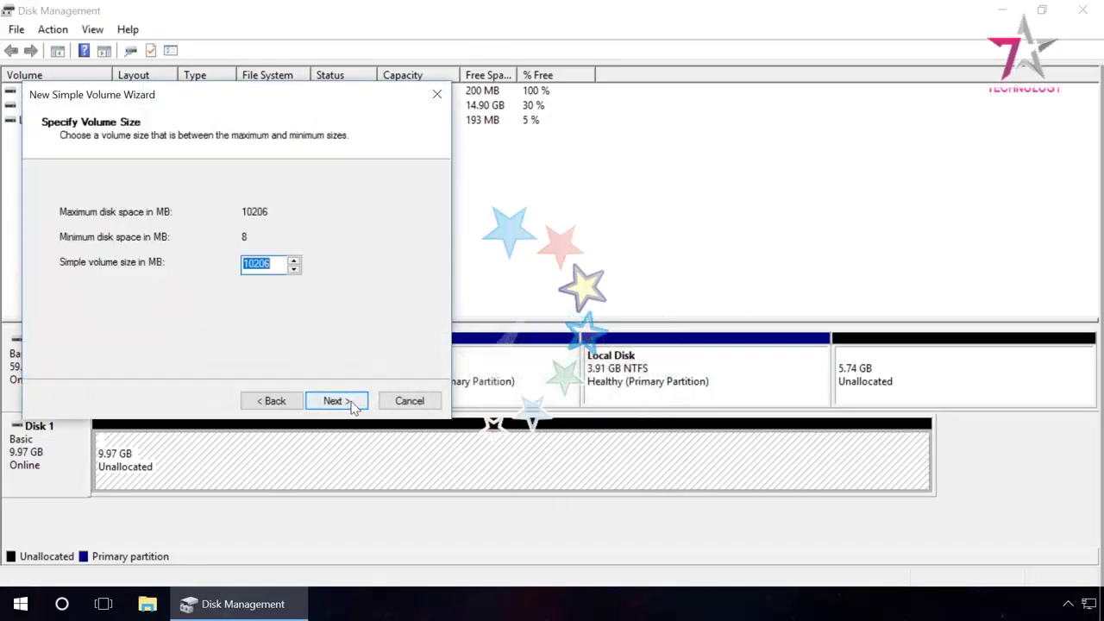
click(352, 404)
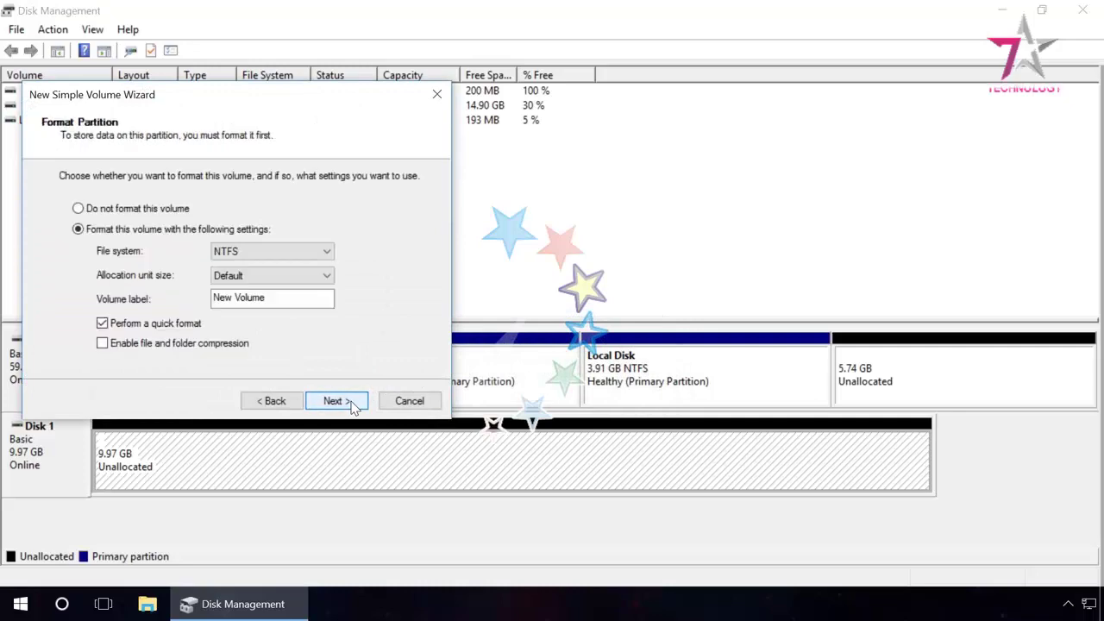
click(351, 404)
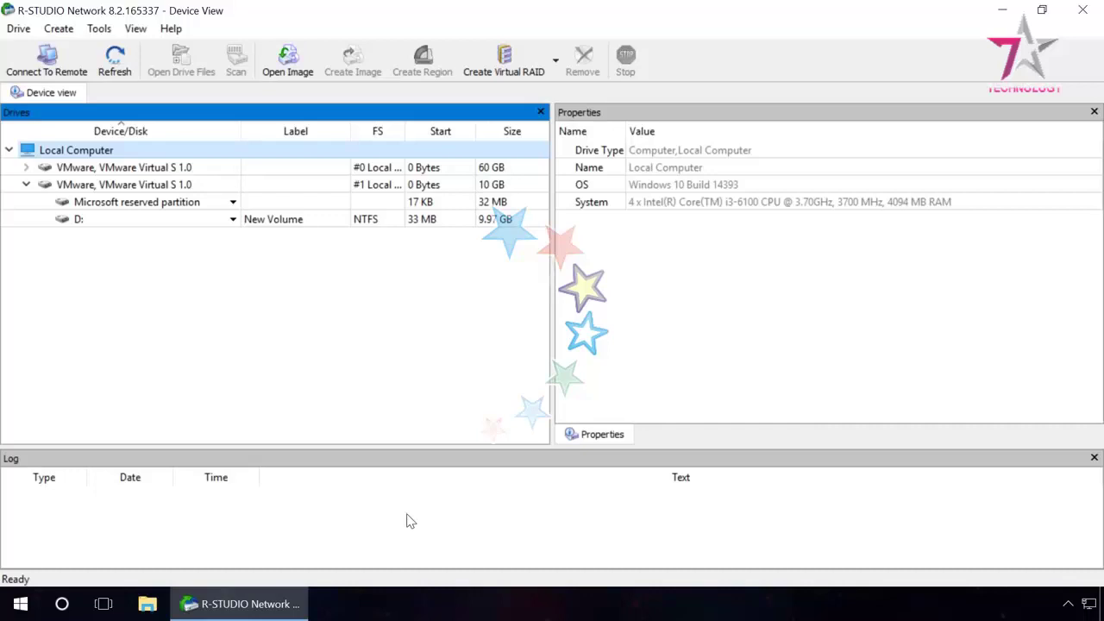
Scan the entire 10 GB VMware virtual disk with default scan settings.
click(192, 185)
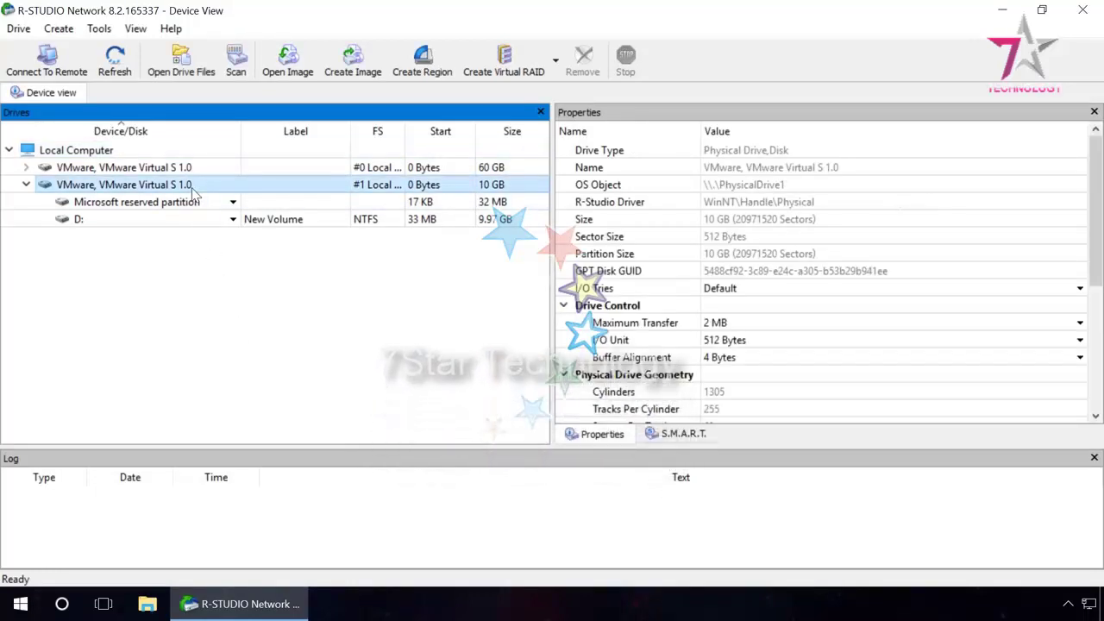
click(236, 62)
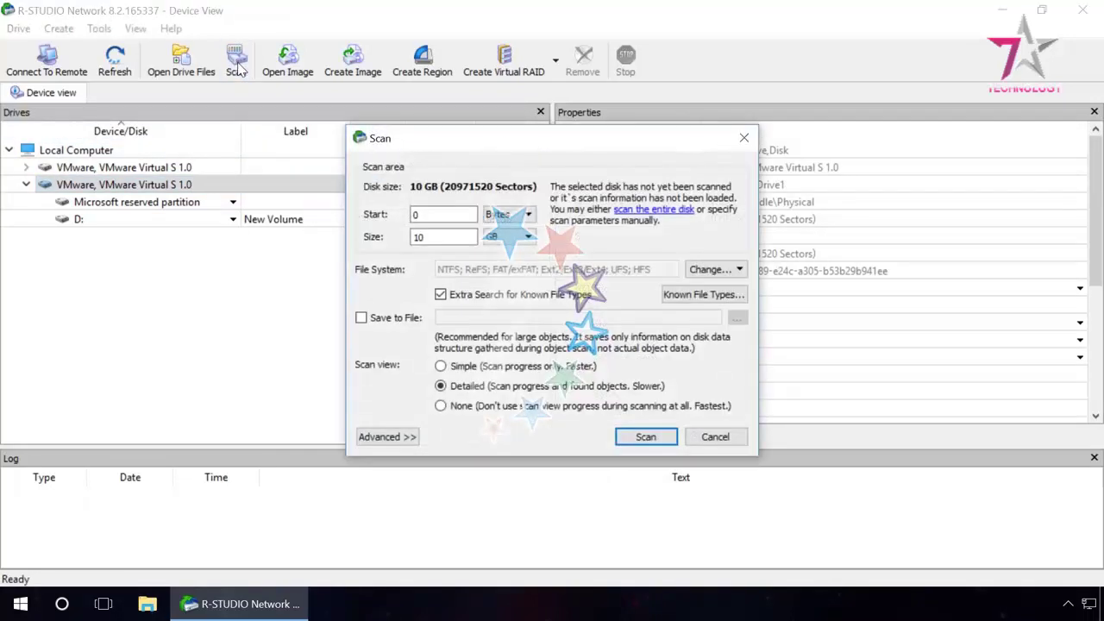
click(647, 438)
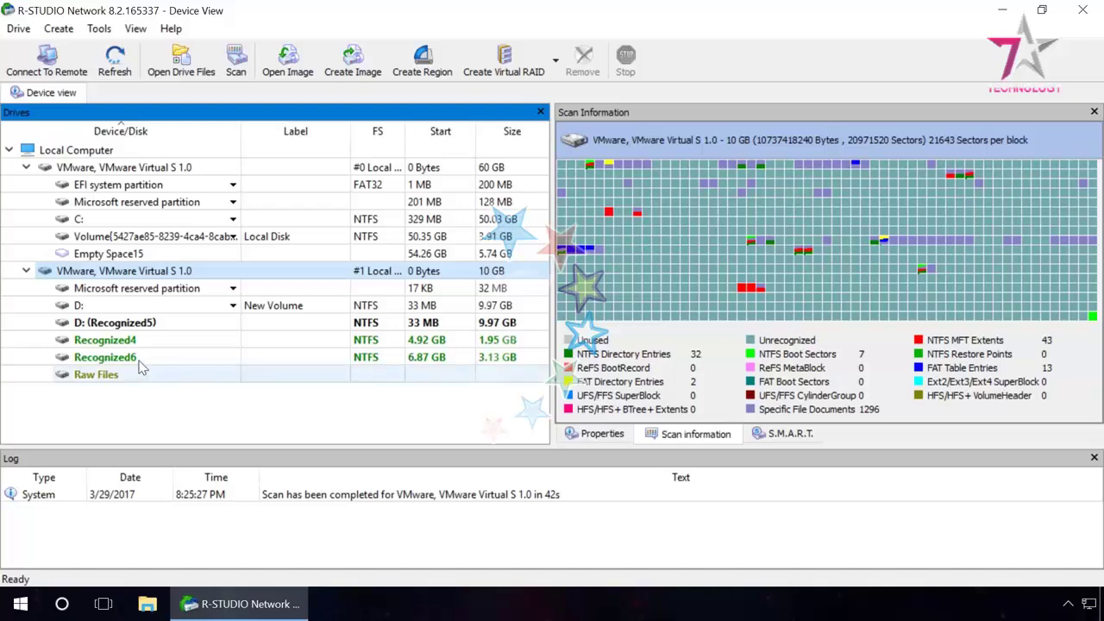
Browse Recognized6's files, then open the file listing of D: (Recognized5).
click(139, 359)
right_click(139, 359)
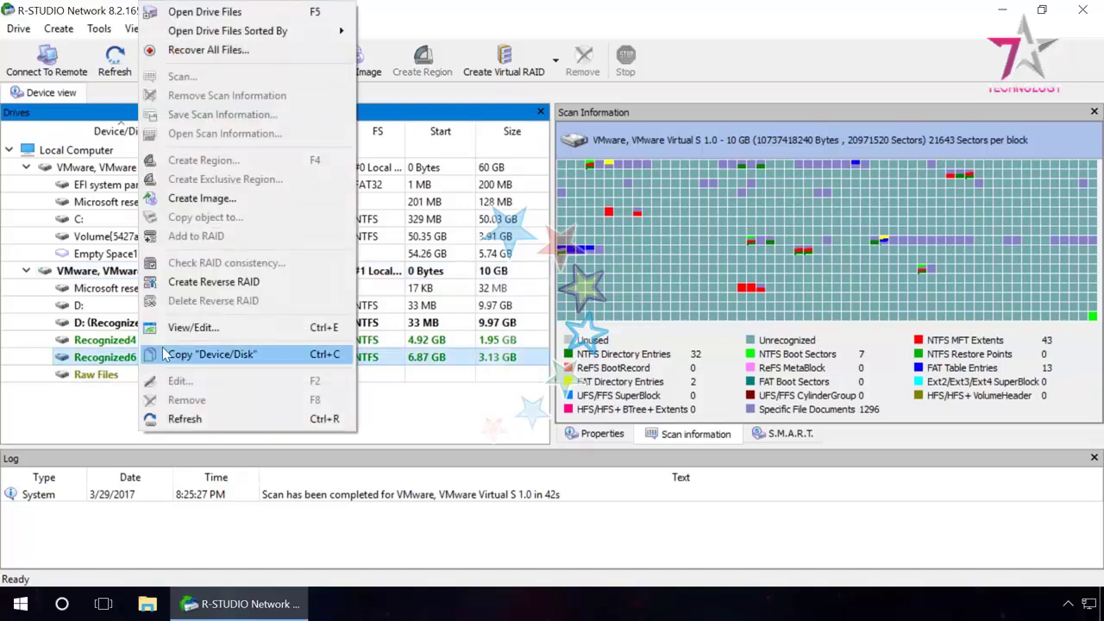
click(234, 17)
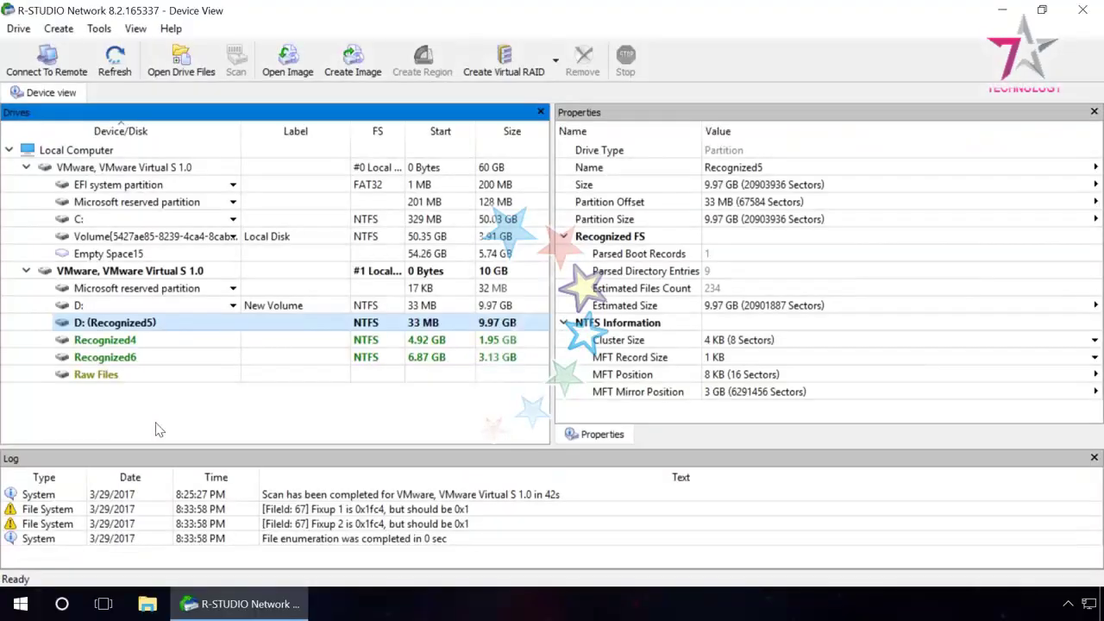
right_click(157, 322)
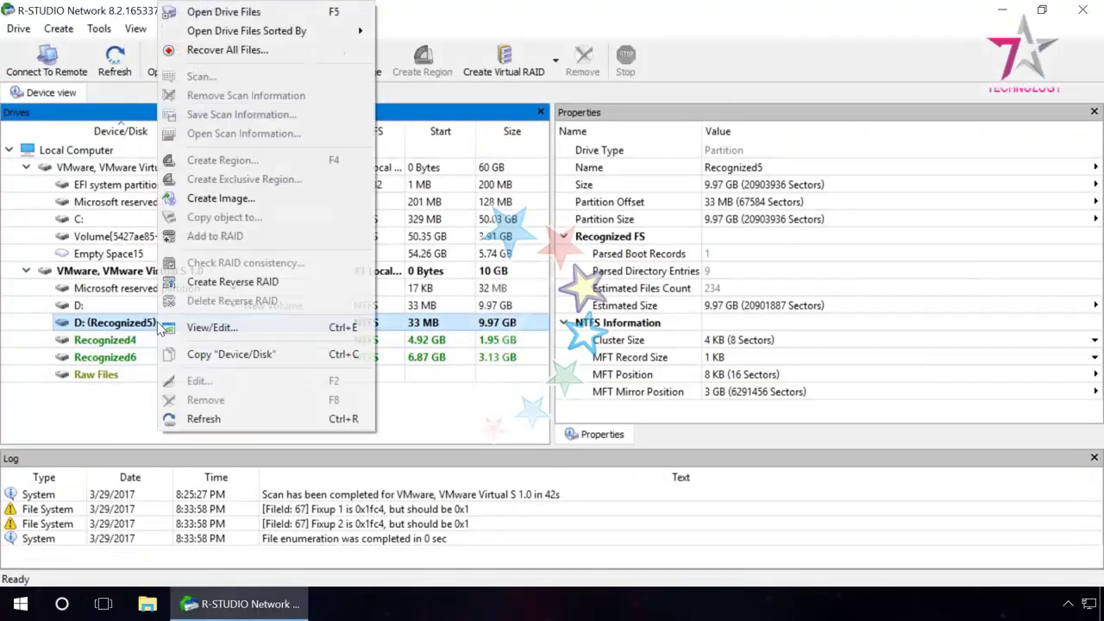
click(233, 12)
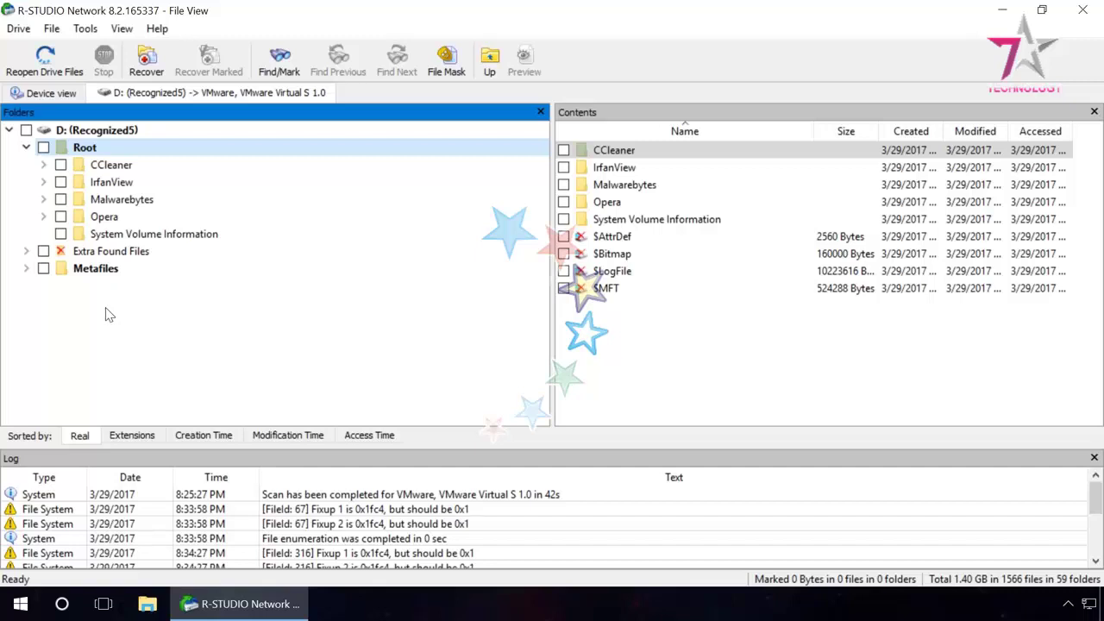
Mark all files on D: (Recognized5) and recover them into a new Desktop folder 'recover'.
click(25, 130)
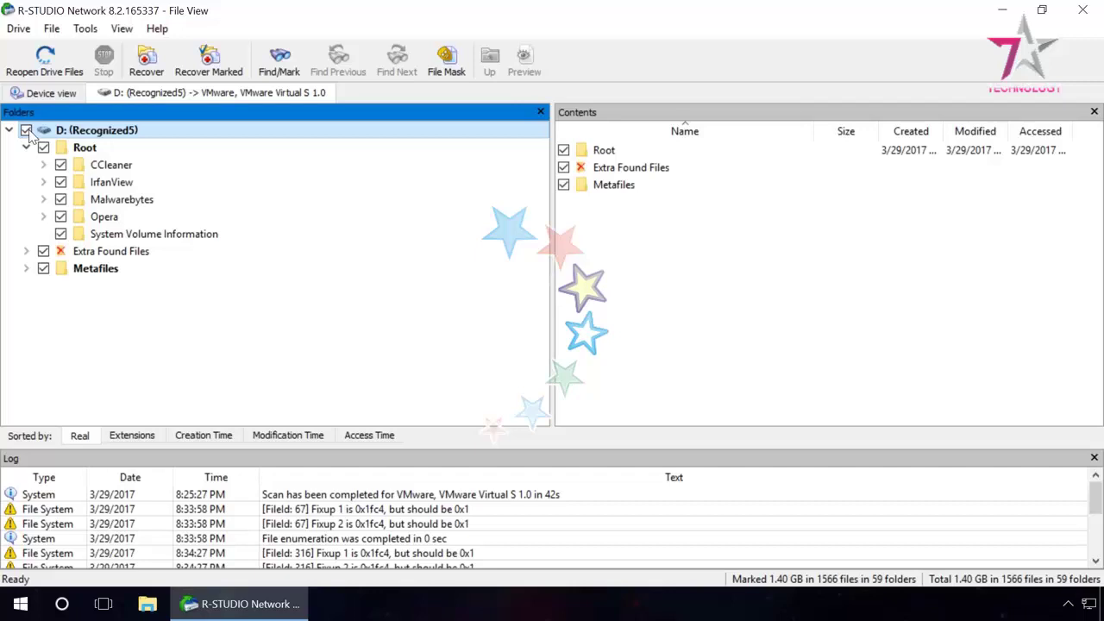
click(144, 62)
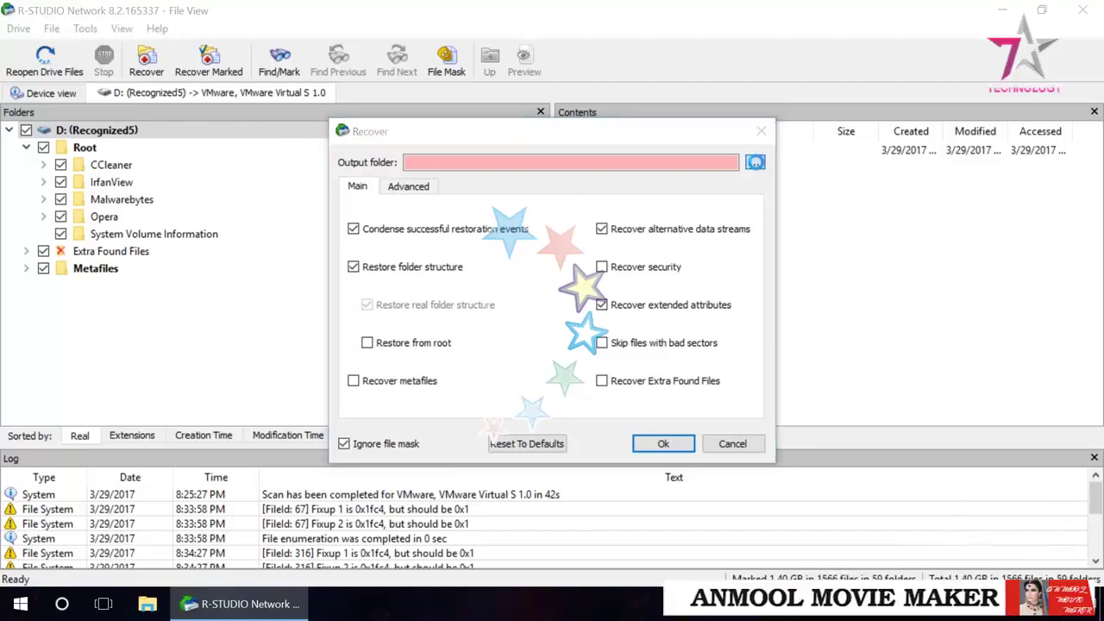
click(753, 162)
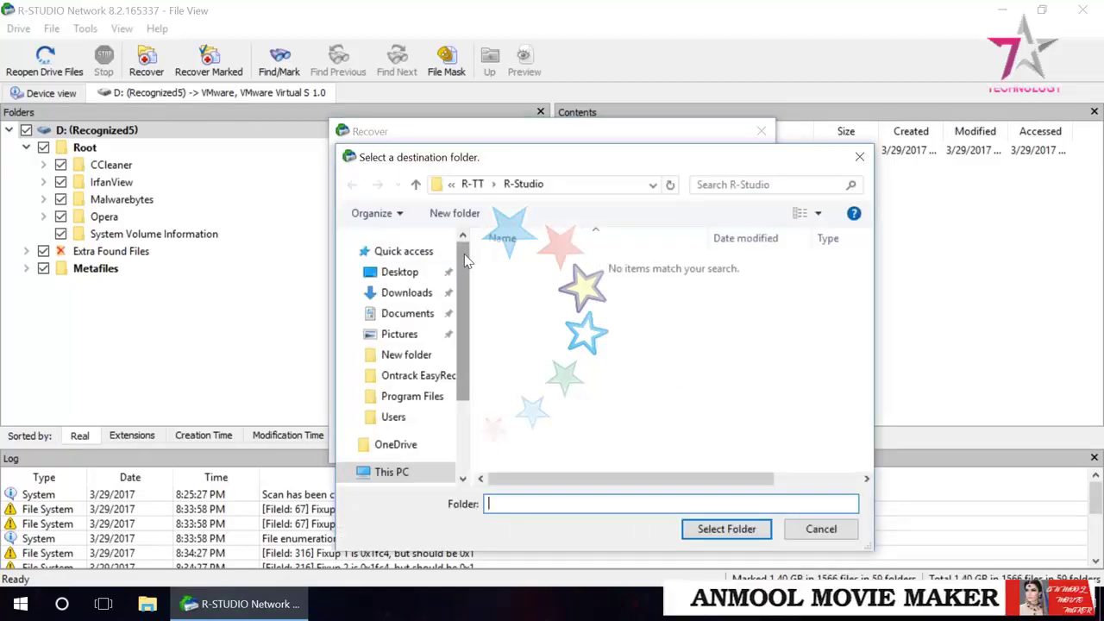
click(399, 272)
right_click(507, 287)
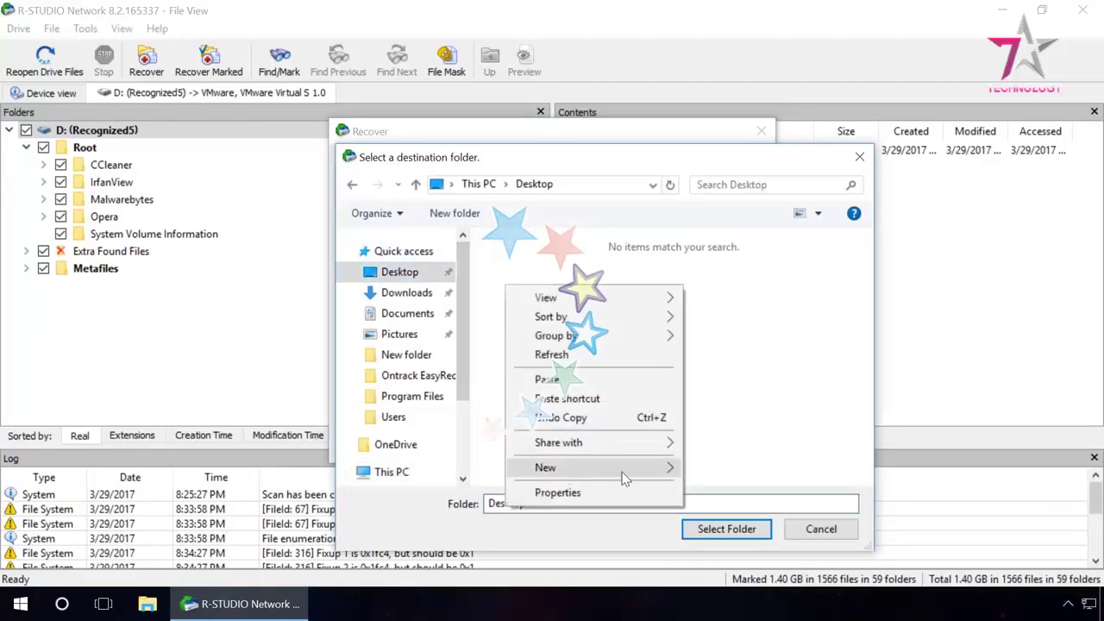
mouse_move(603, 468)
click(716, 326)
text(recover)
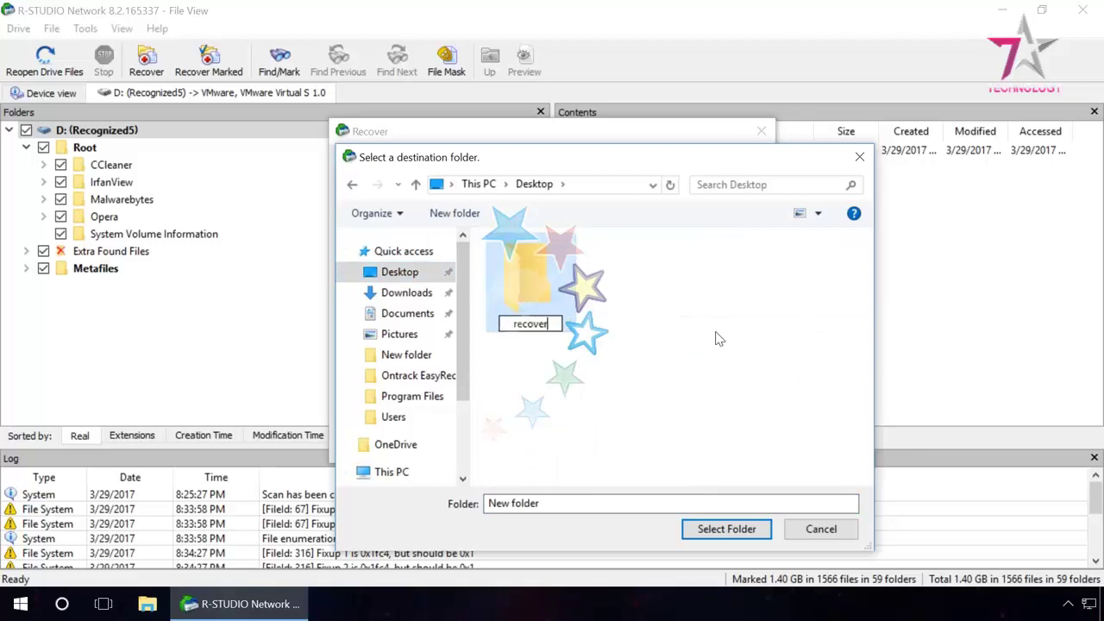
key(Return)
click(714, 533)
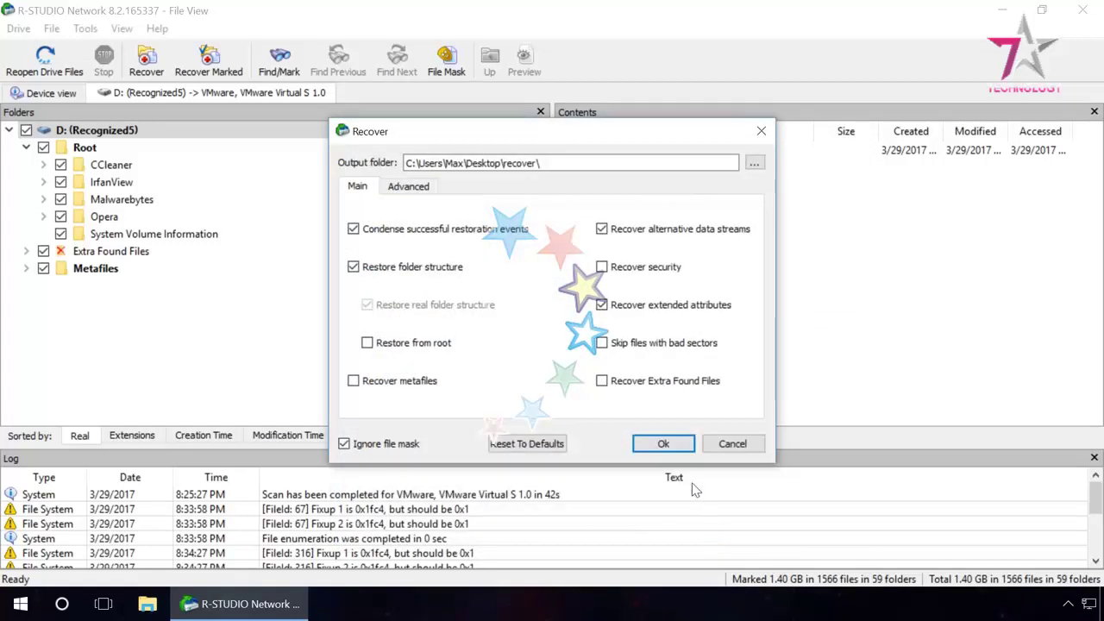
click(670, 442)
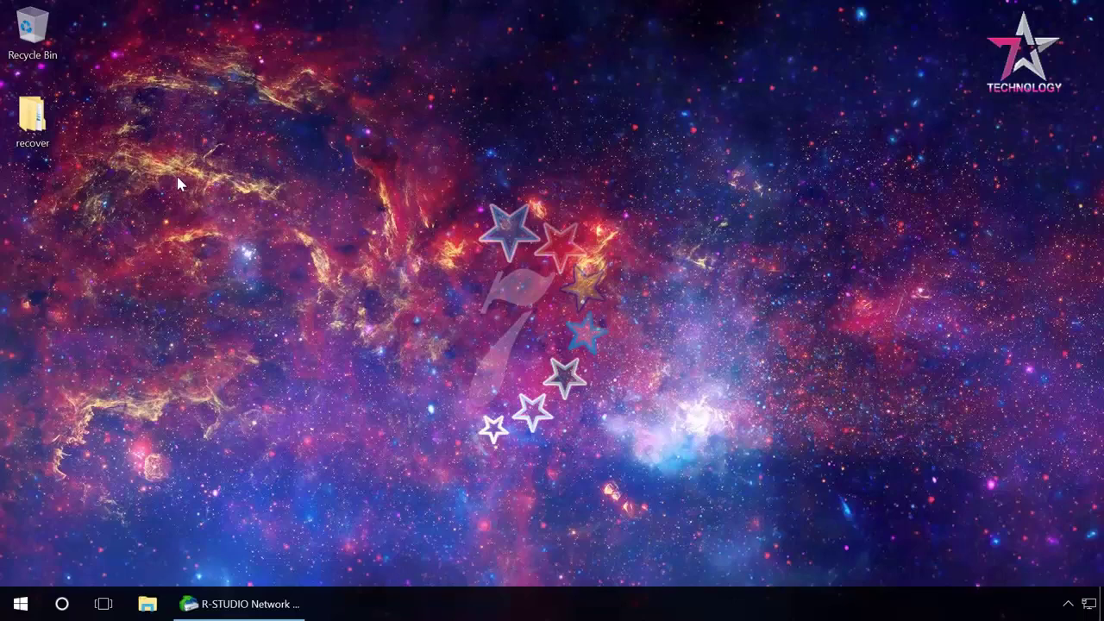
Open the desktop recover folder and its Root folder in File Explorer.
double_click(32, 119)
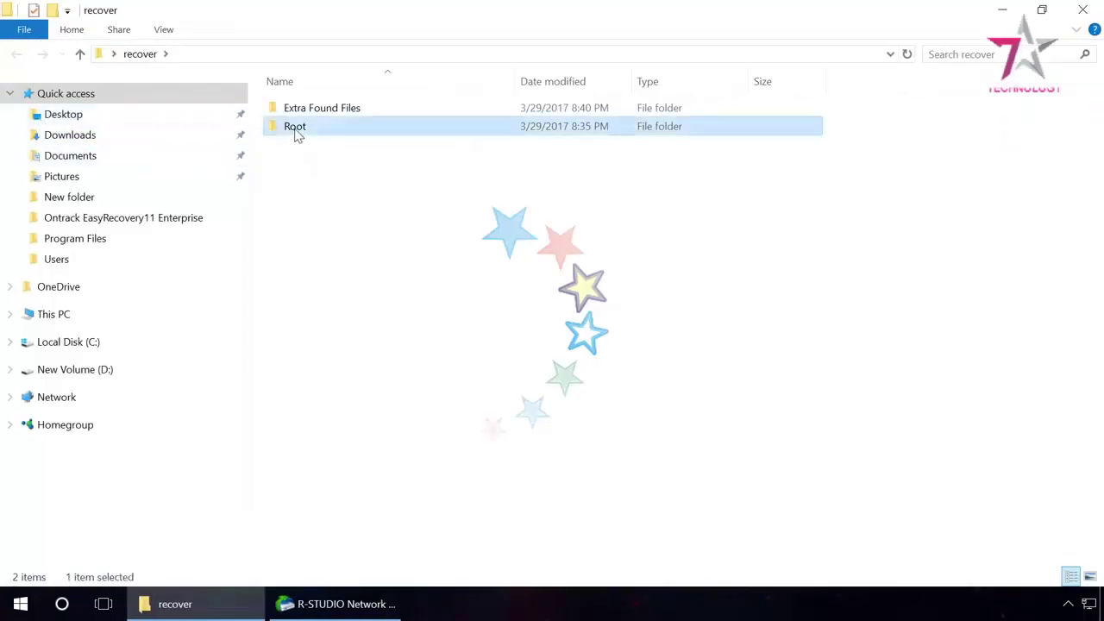
double_click(295, 129)
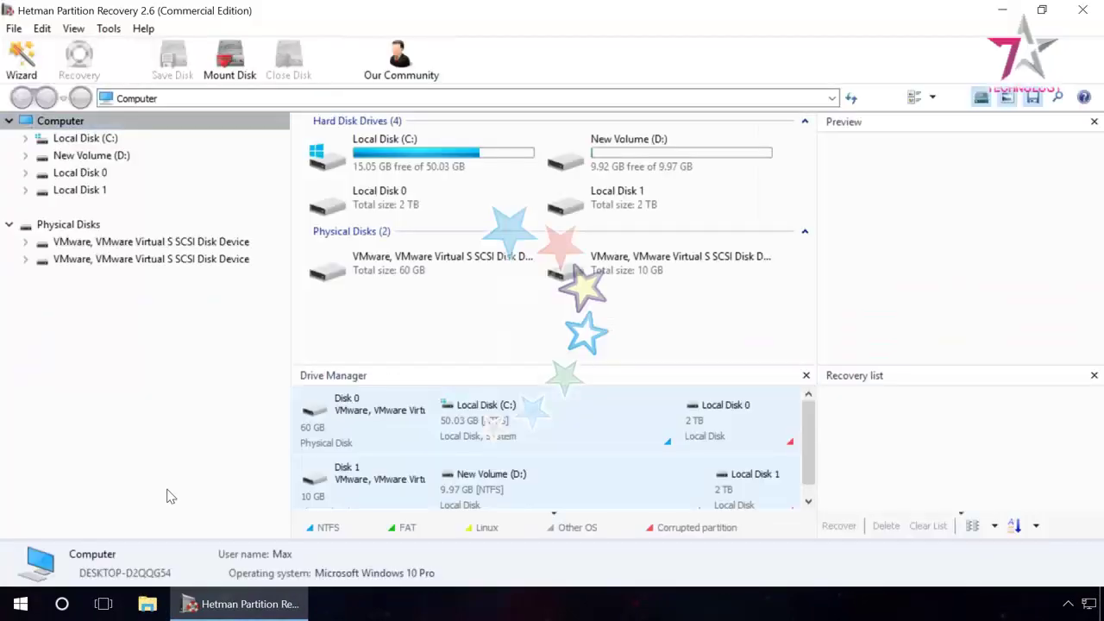
Run a full analysis of the 10 GB virtual disk and view NTFS Partition 0's folders.
double_click(229, 263)
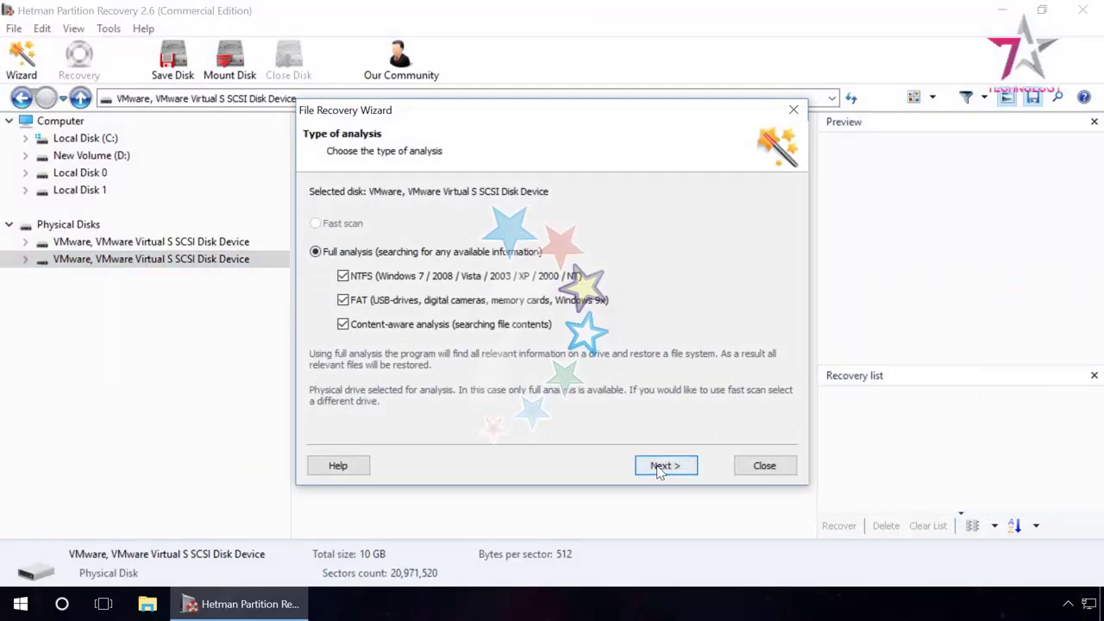
click(660, 470)
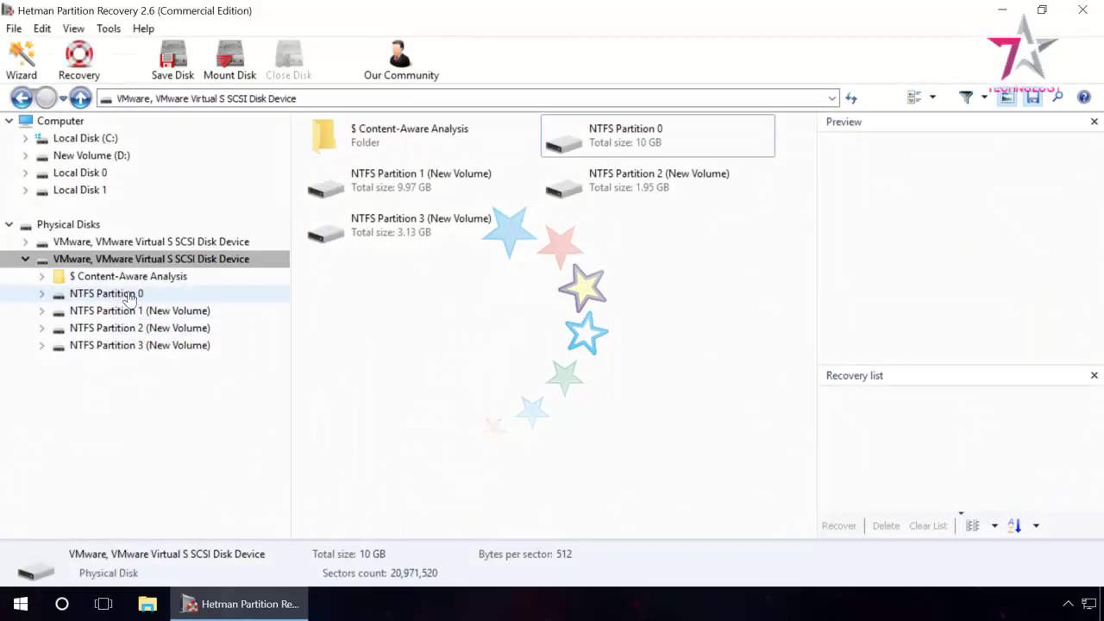
double_click(125, 293)
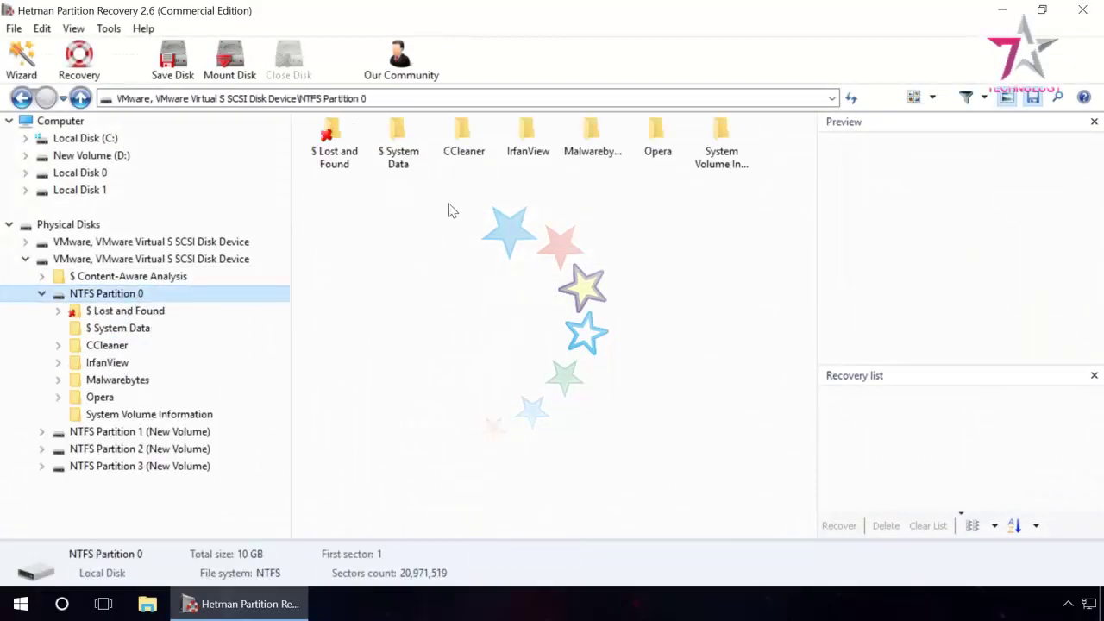
click(466, 142)
key(Right)
key(Right)
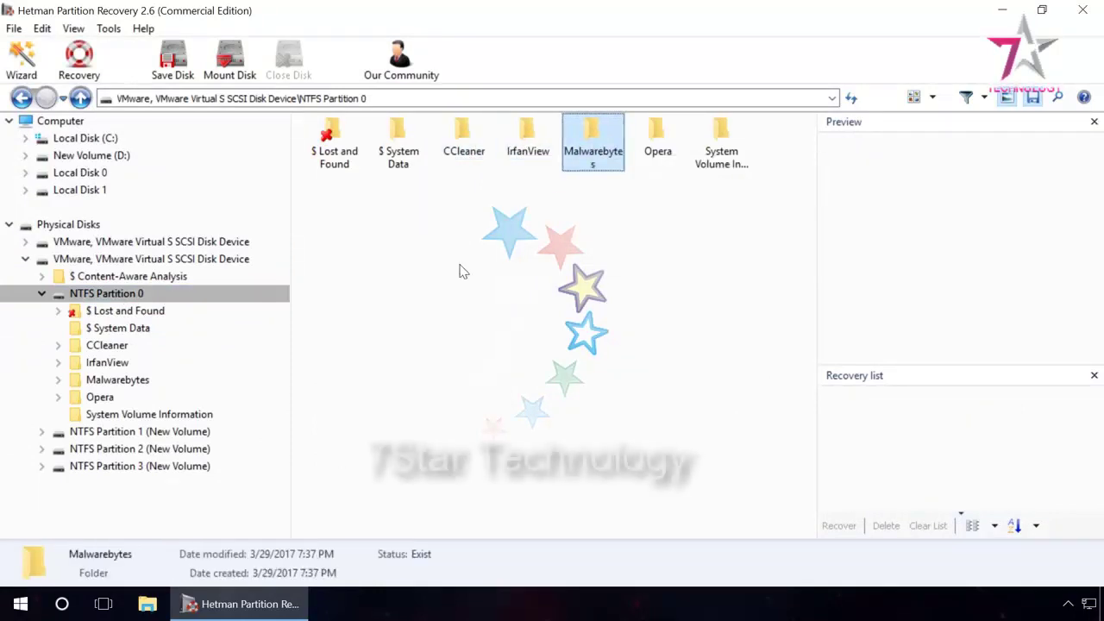
Preview File 00001.jpg and File 00002.jpg under $ Content-Aware Analysis > JPEG Image.
click(41, 293)
click(42, 293)
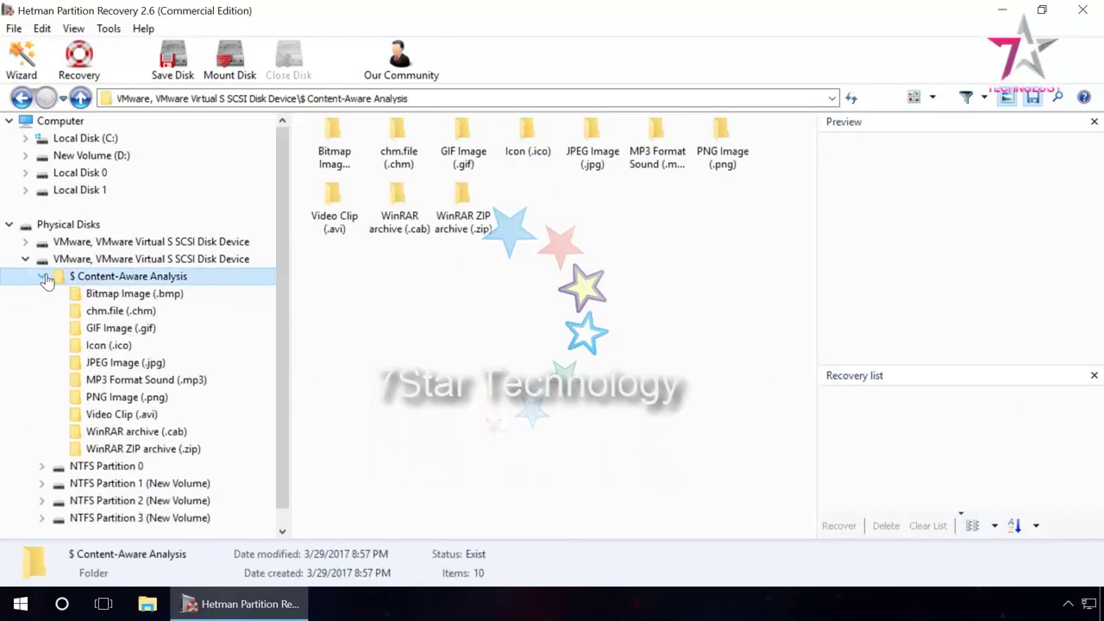
click(125, 366)
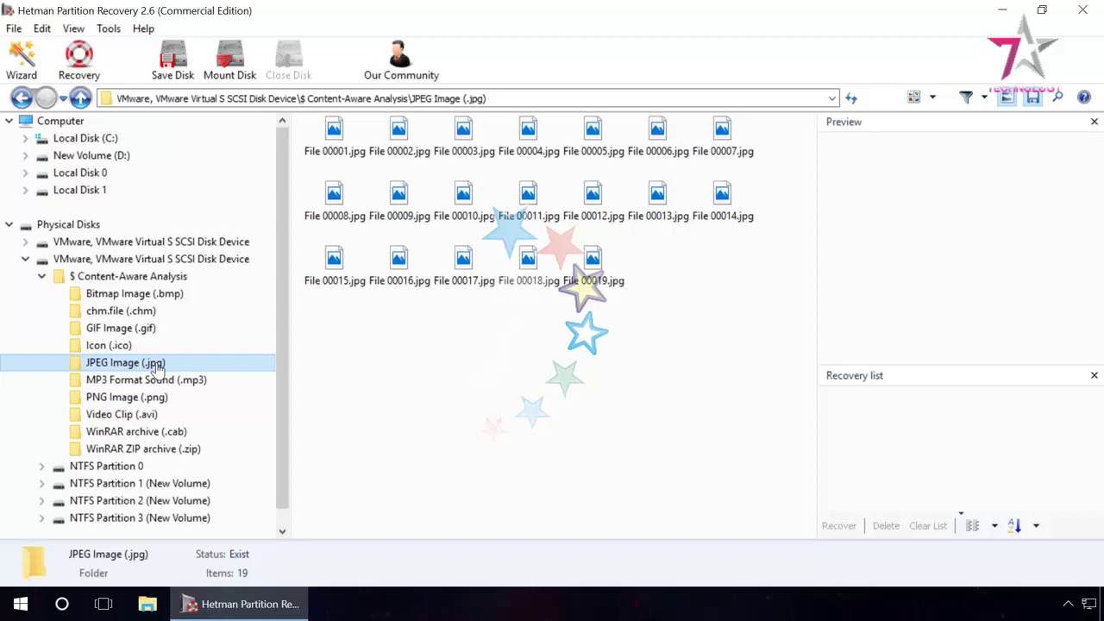
click(334, 137)
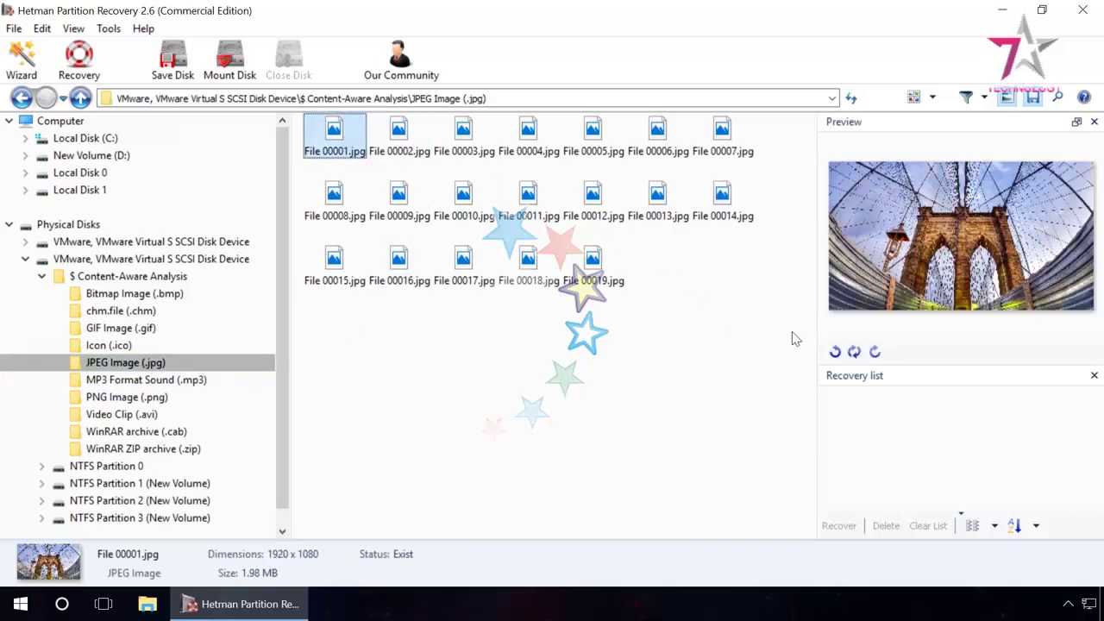
drag(816, 323, 771, 318)
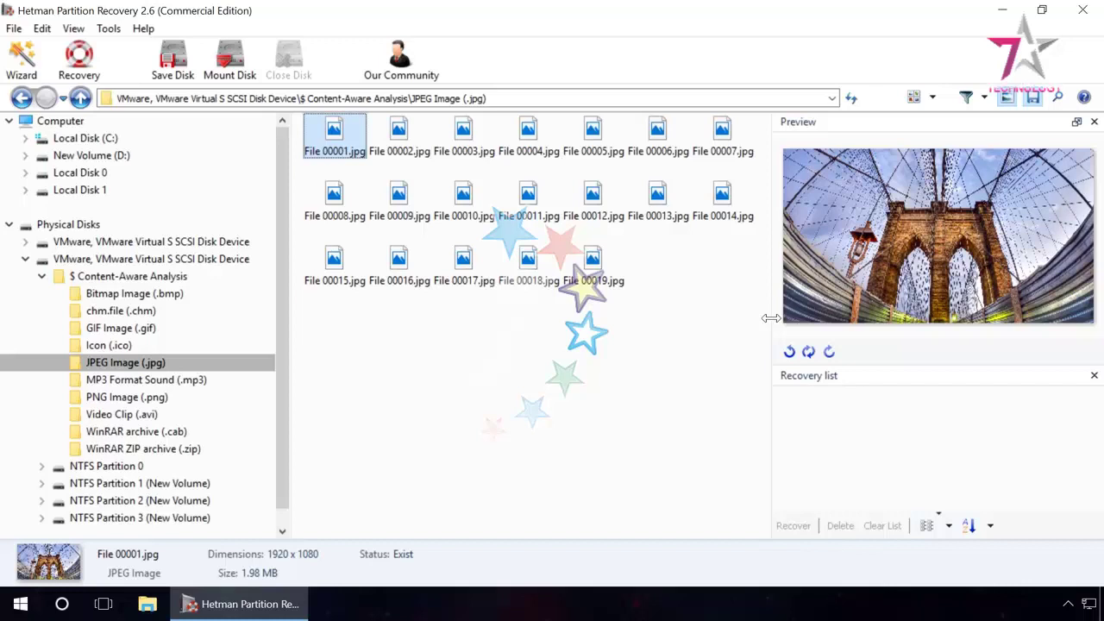
click(405, 138)
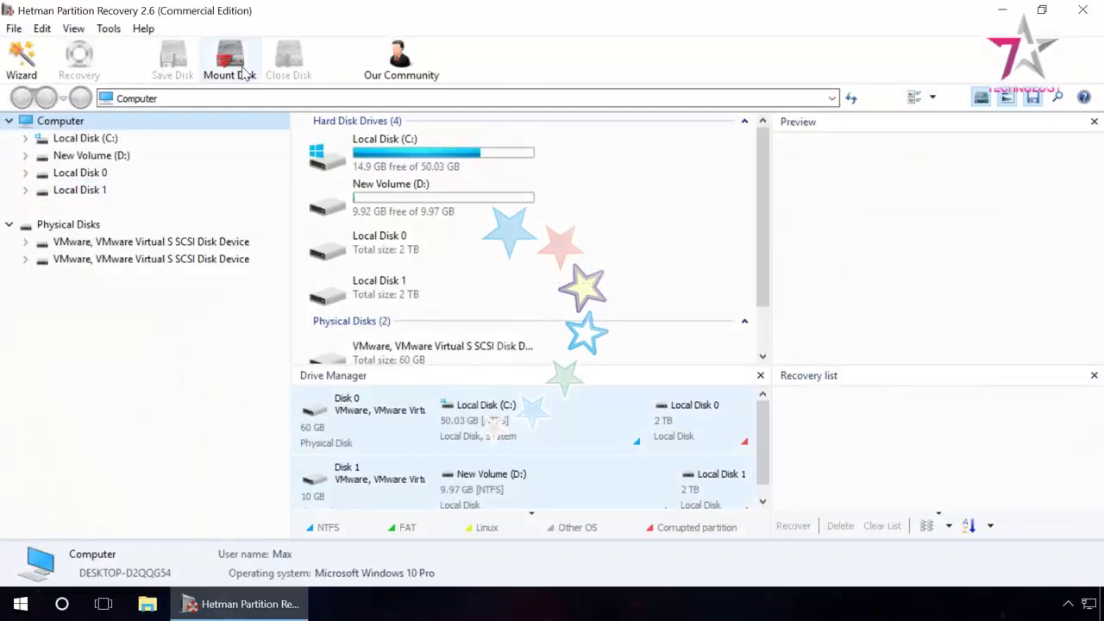
Mount the disk image C:\Virtual-disk.vmdk.
click(241, 74)
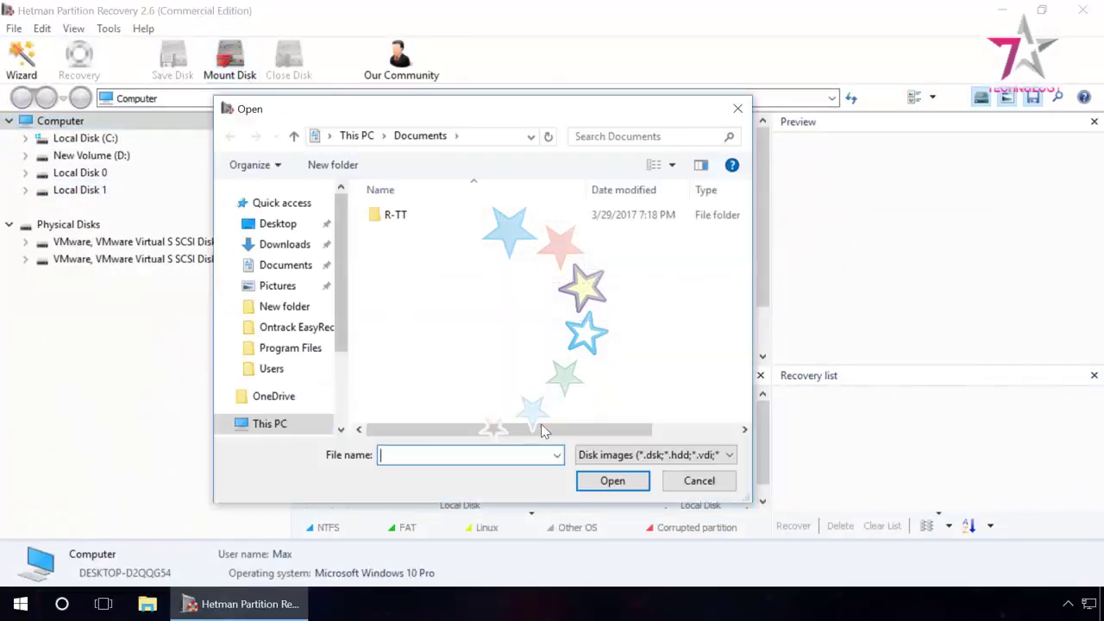
click(656, 463)
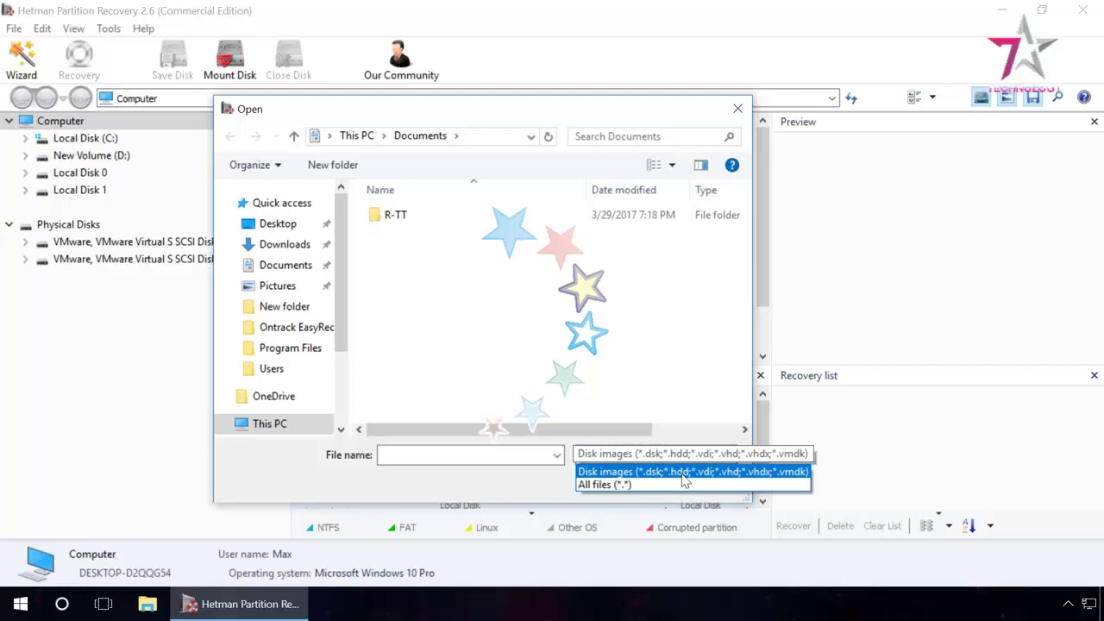
click(743, 477)
scroll(336, 311, down, 2)
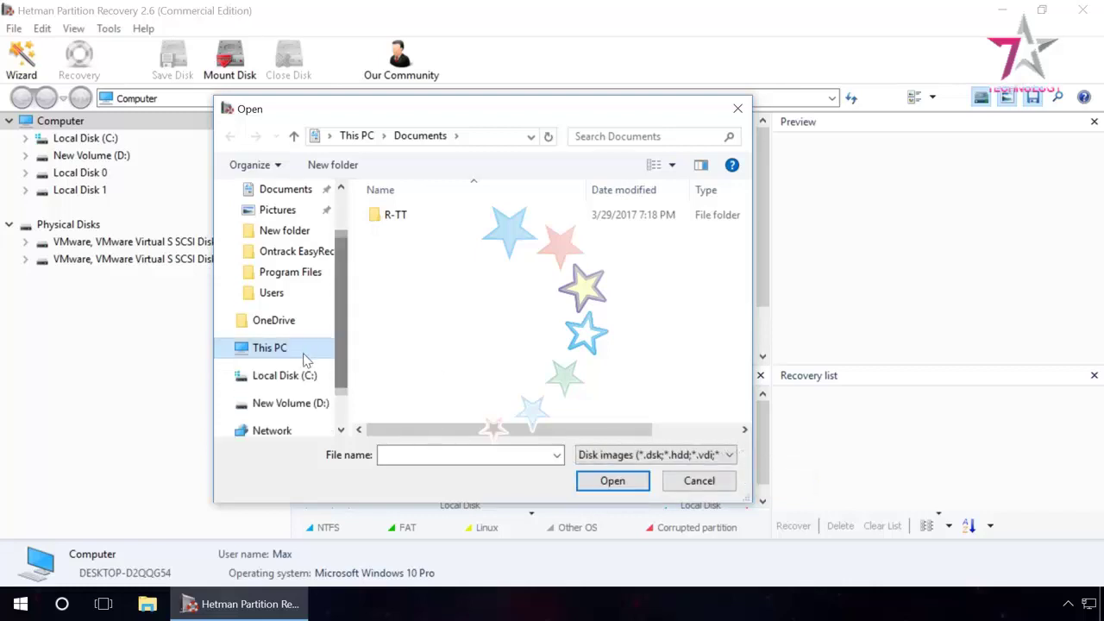
click(291, 381)
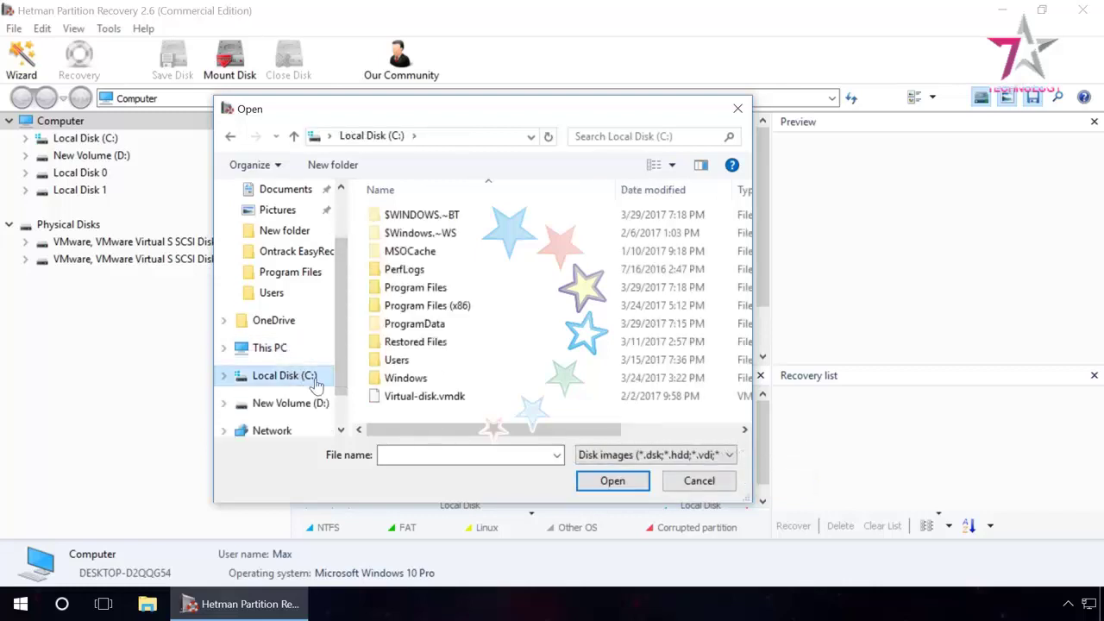
click(393, 399)
click(614, 481)
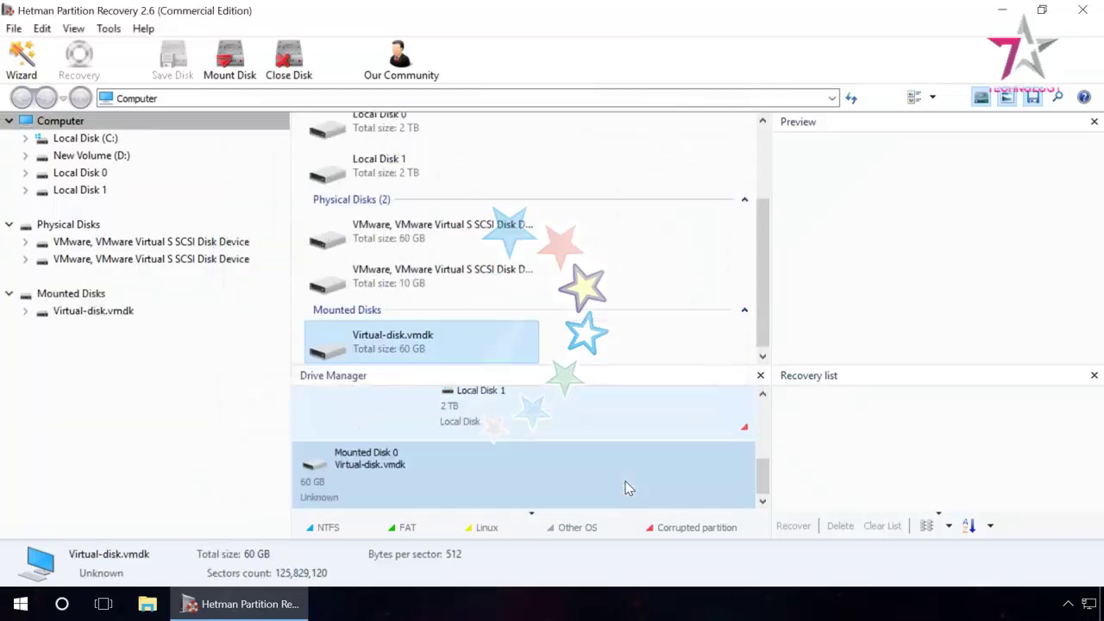
Fully analyse the mounted disk and preview Photo.jpg in NTFS Partition 1's My files folder.
double_click(78, 311)
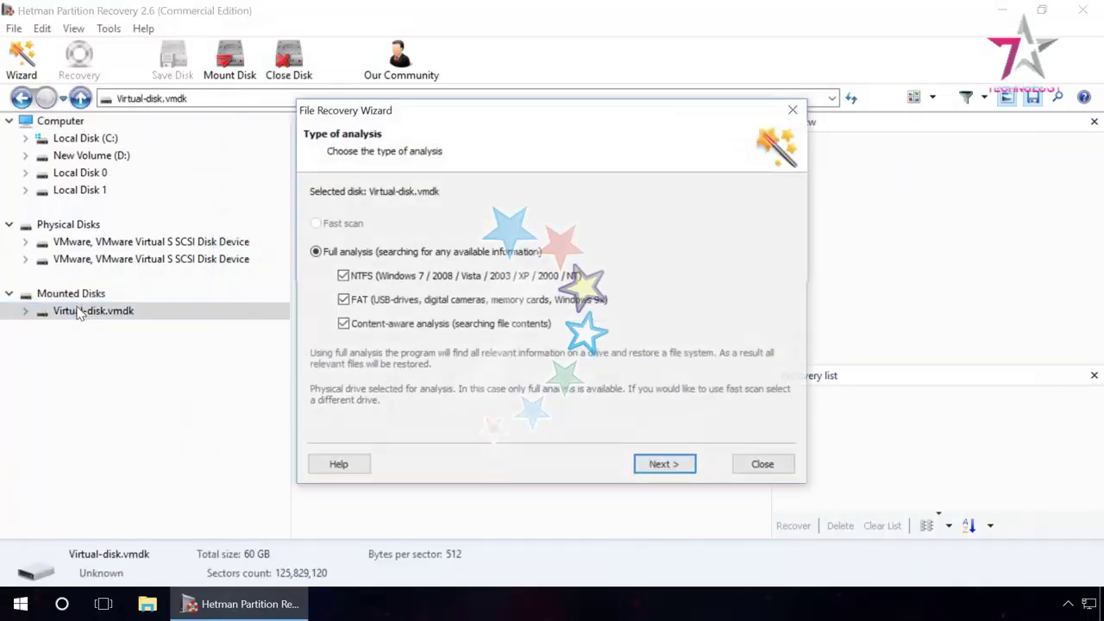
click(654, 467)
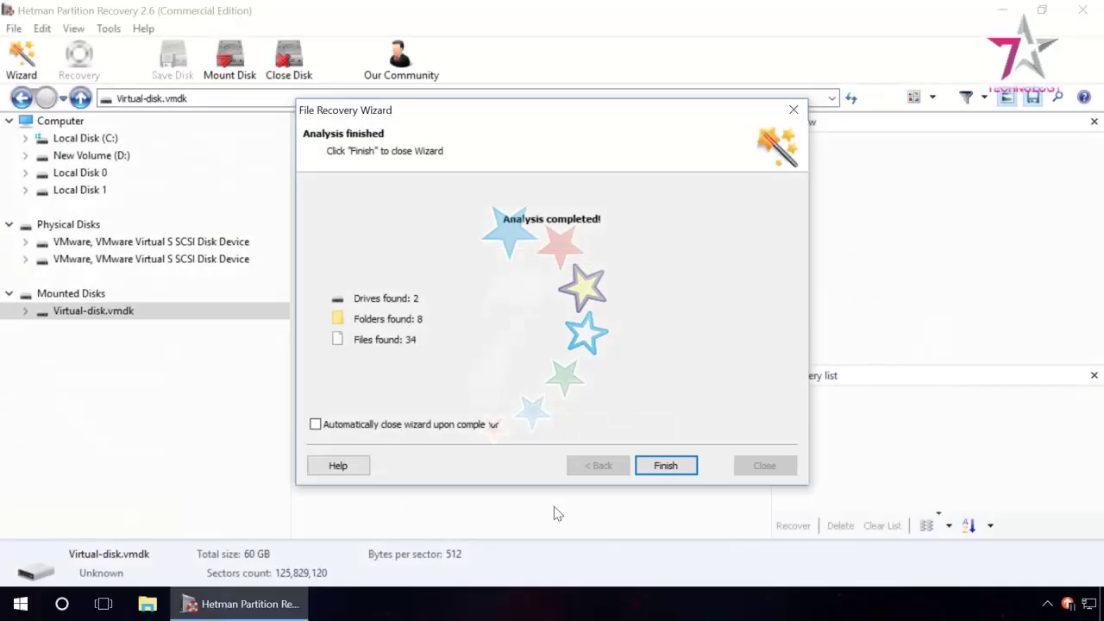
click(678, 471)
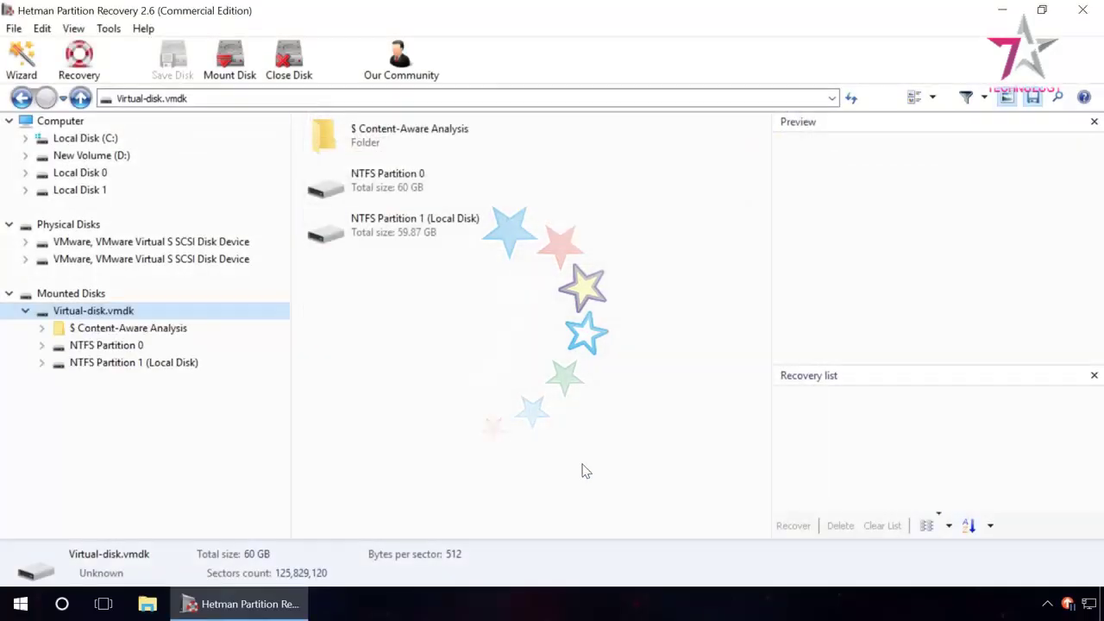
click(129, 347)
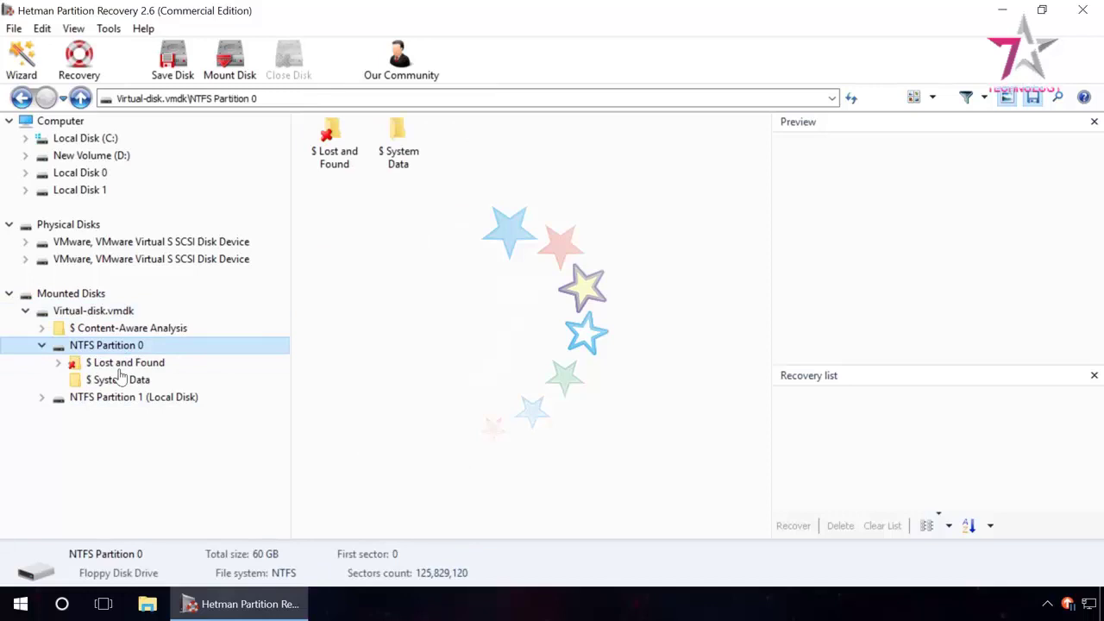
click(110, 397)
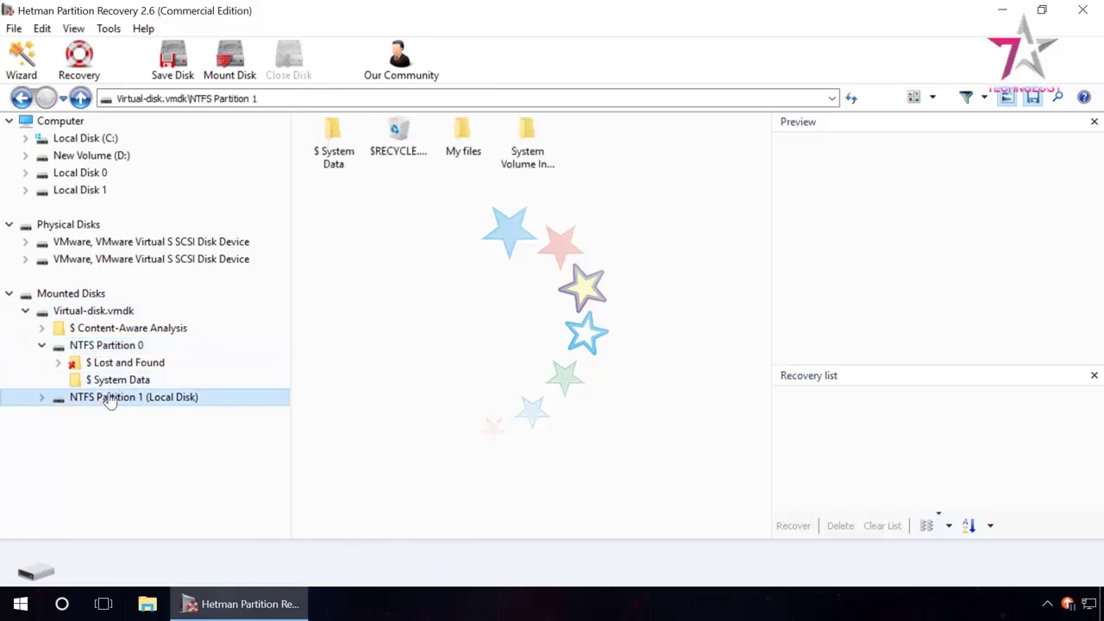
double_click(463, 143)
click(451, 154)
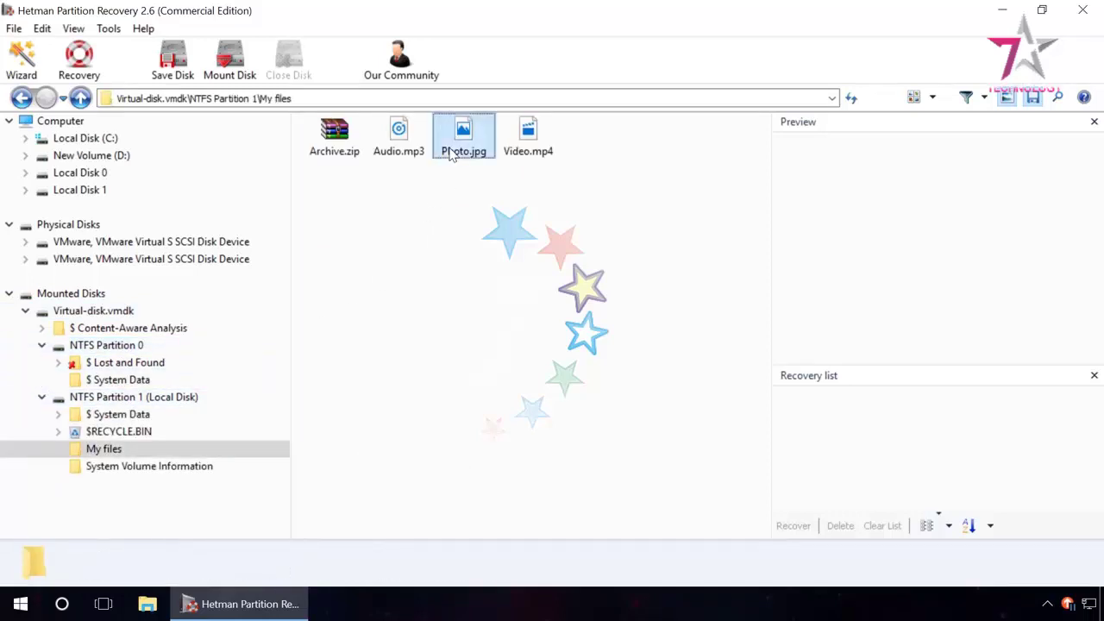